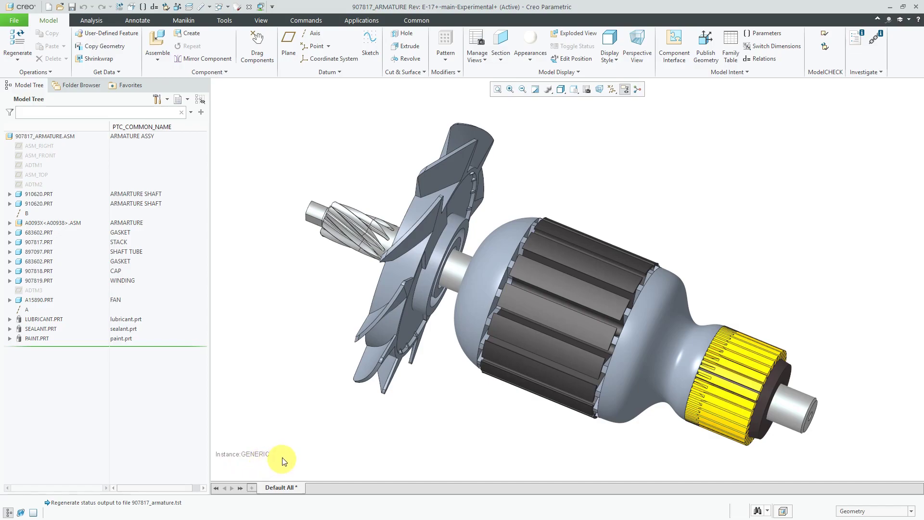
Review the armature assembly's family table instances and close the table without changing it
left_click(736, 57)
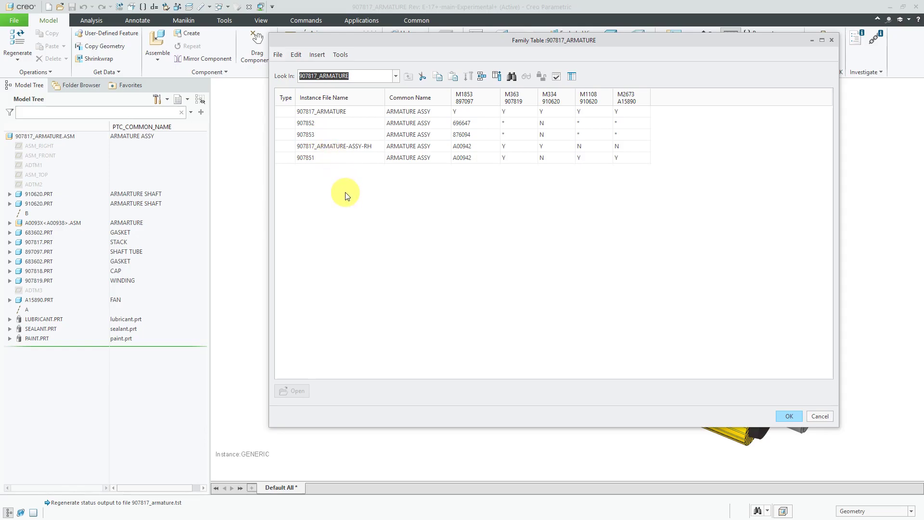
left_click(790, 416)
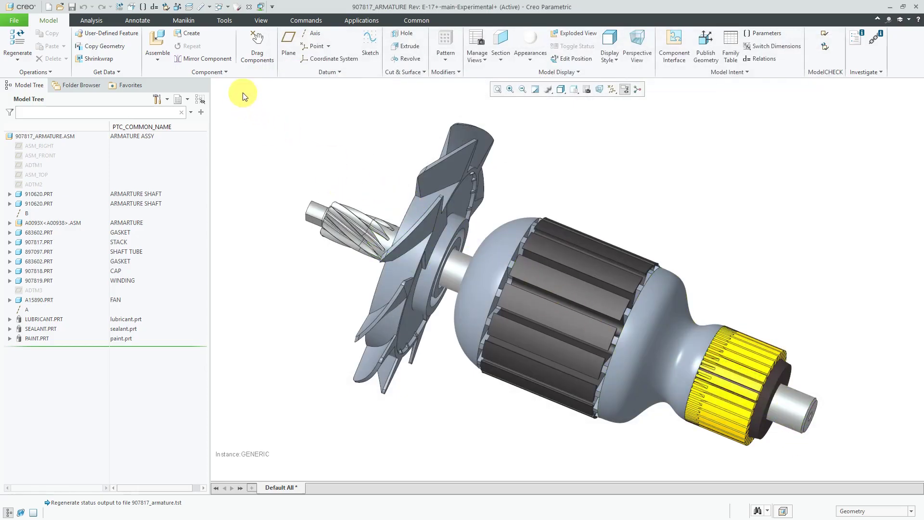
Switch to the 907851 drawing and show the report symbols in its parts table
left_click(219, 7)
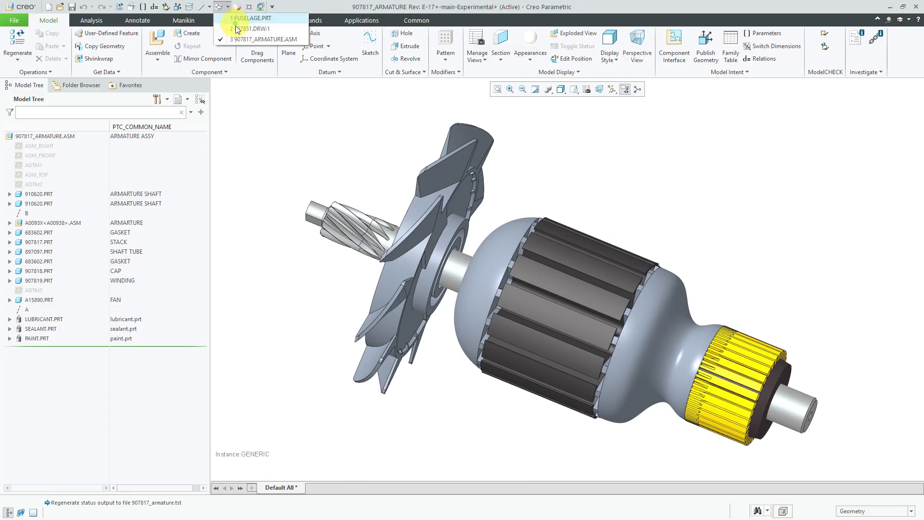
left_click(237, 29)
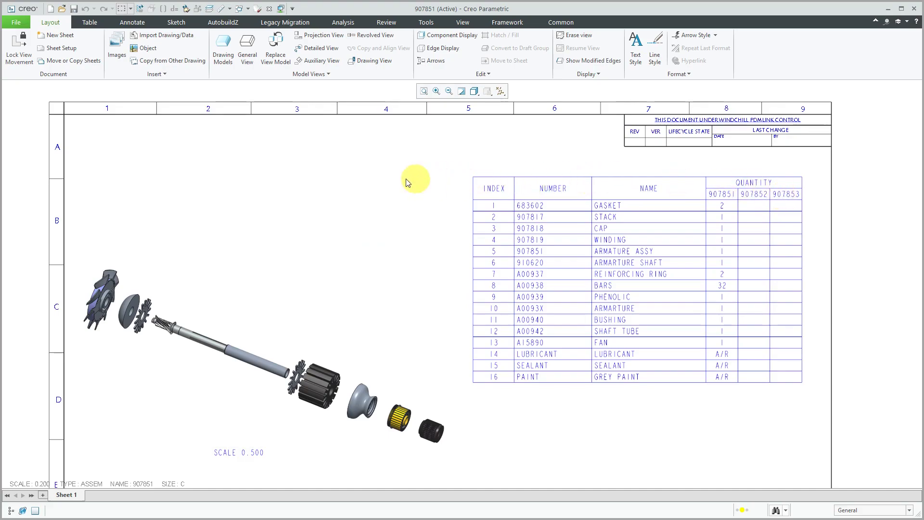
left_click(90, 28)
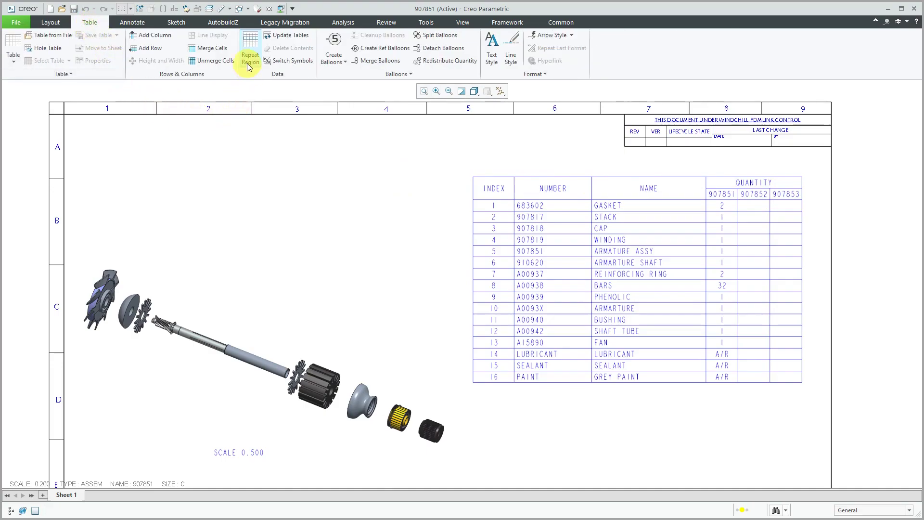
left_click(279, 61)
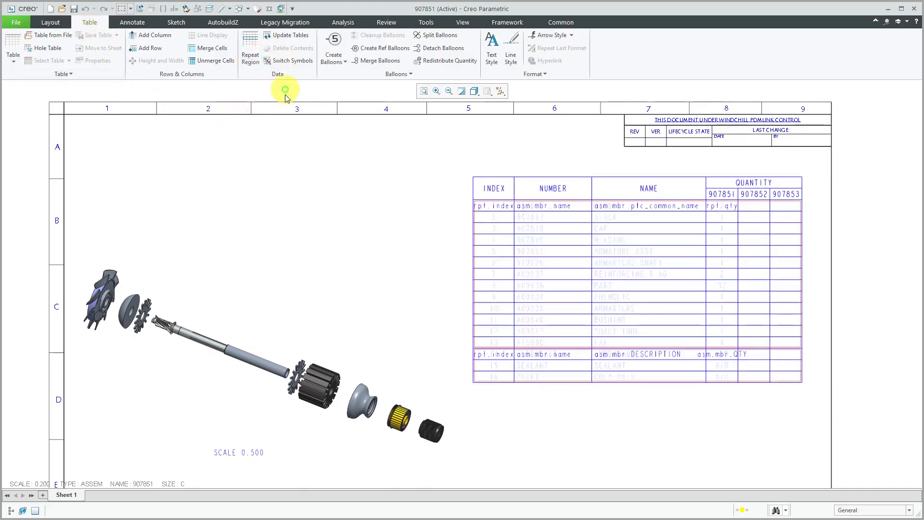
scroll(818, 217, "down", 1)
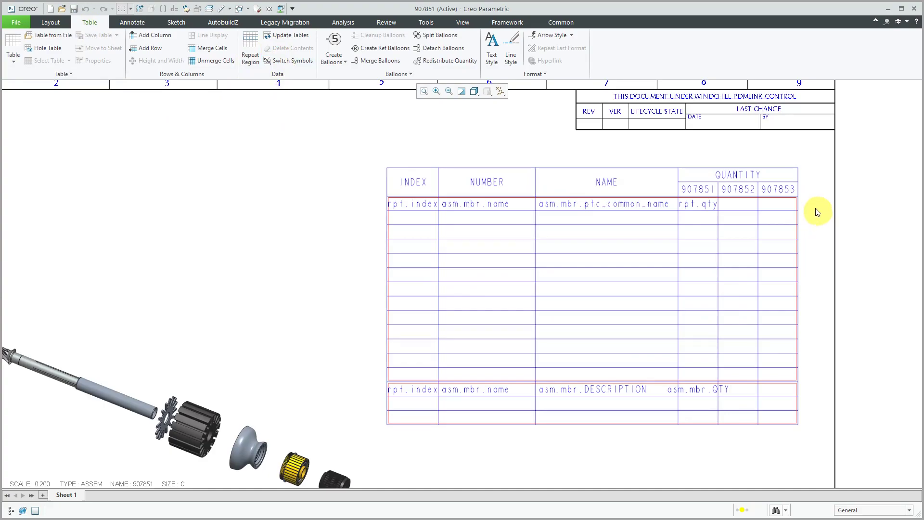
Assign the rpt.qty report symbol to the 907852 and 907853 quantity columns, and update the tables
double_click(746, 207)
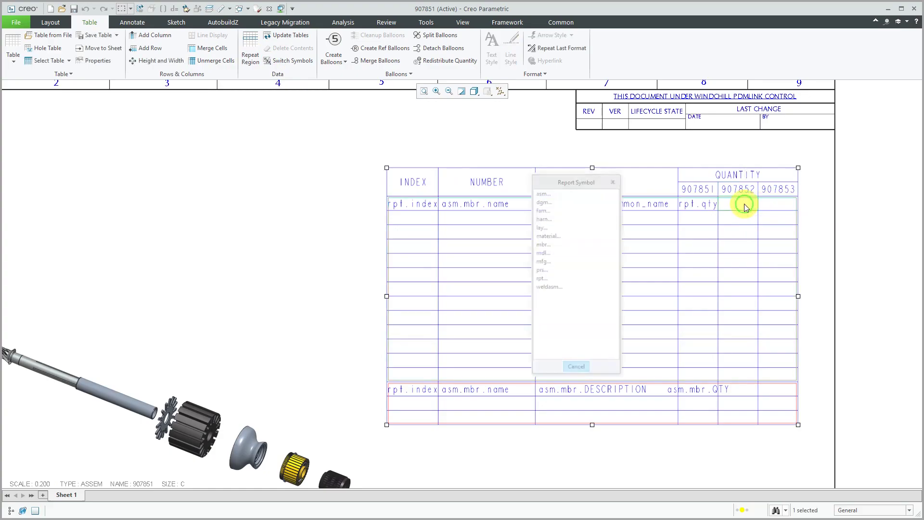
left_click(547, 279)
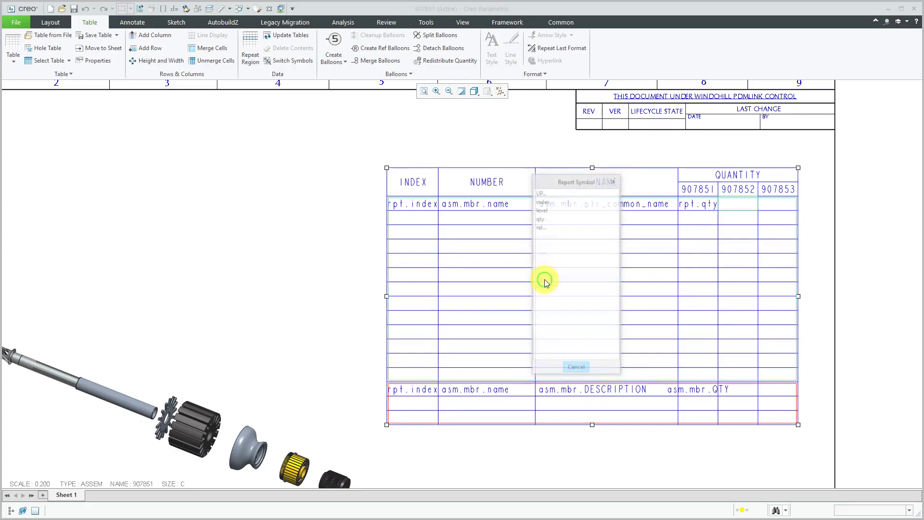
left_click(540, 219)
double_click(785, 211)
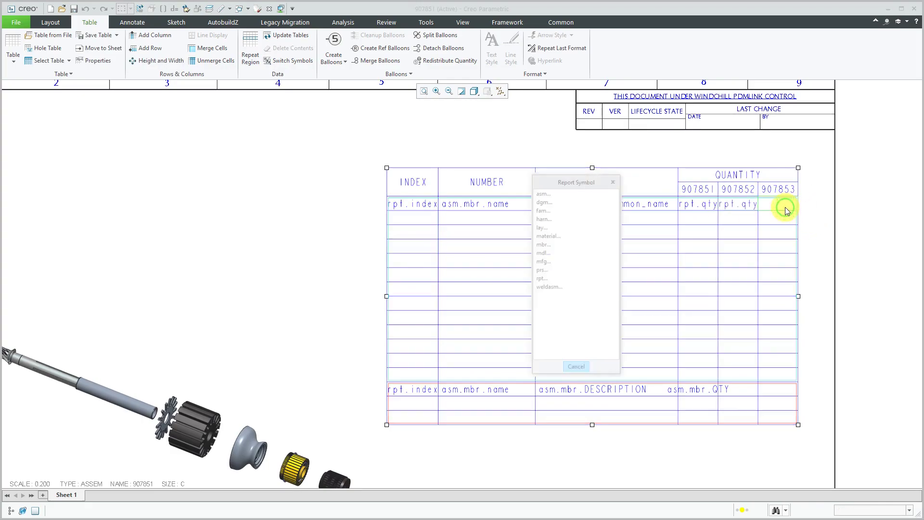
left_click(544, 279)
left_click(541, 218)
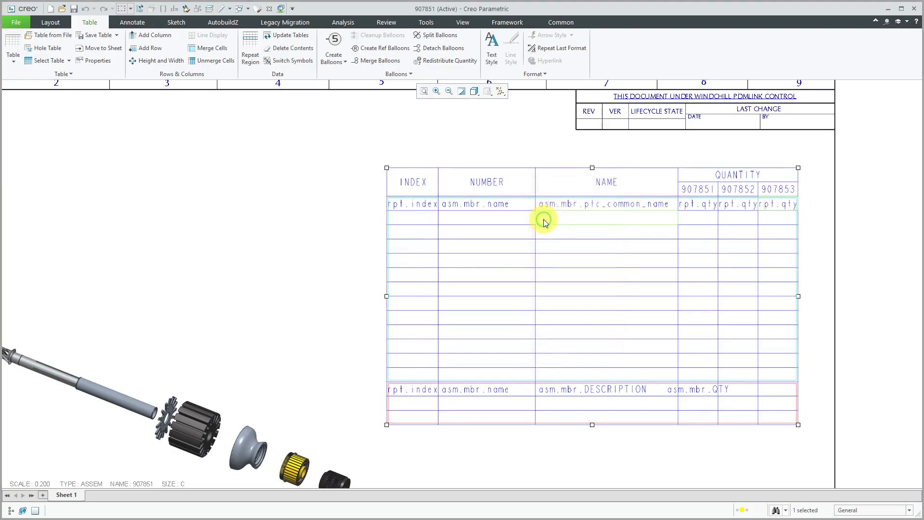
left_click(302, 38)
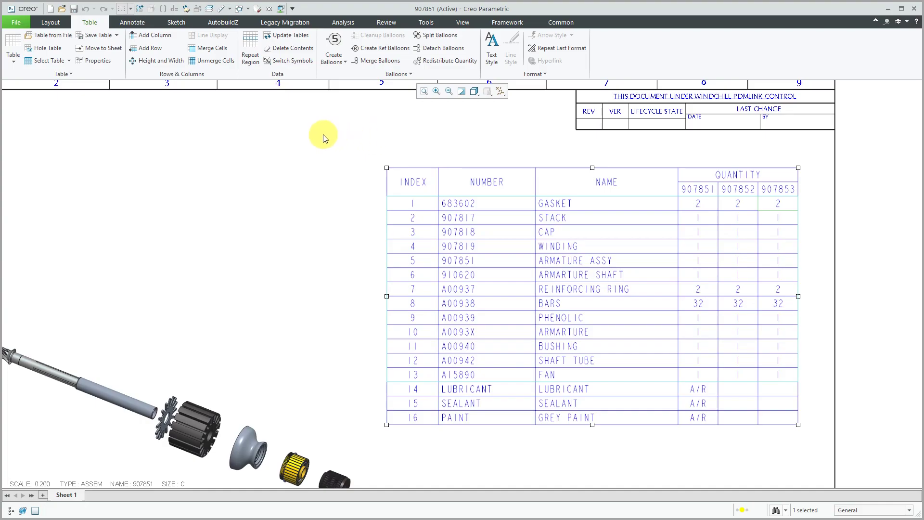
Set the 907852 quantity column's driving model to instance 907852 of the in-session 907817_armature.asm, using the repeat region's Column Model/Rep option
left_click(258, 69)
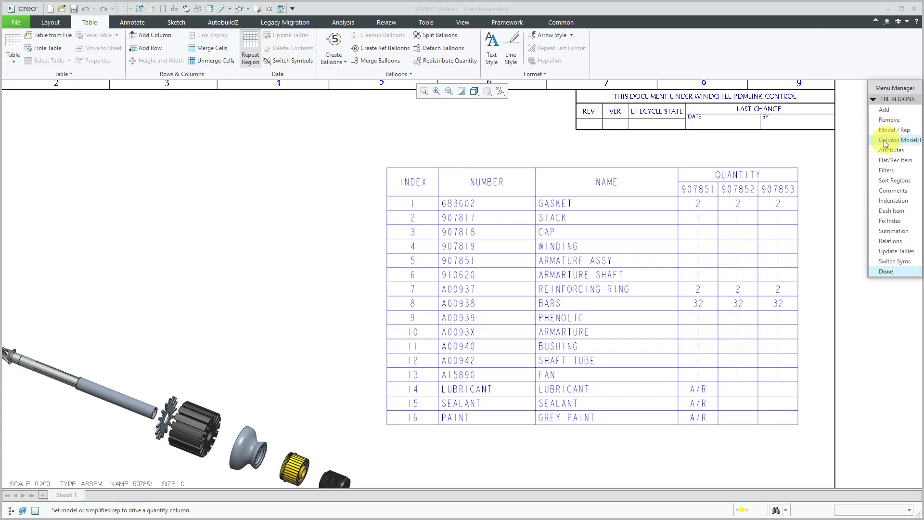
left_click_drag(868, 147, 841, 147)
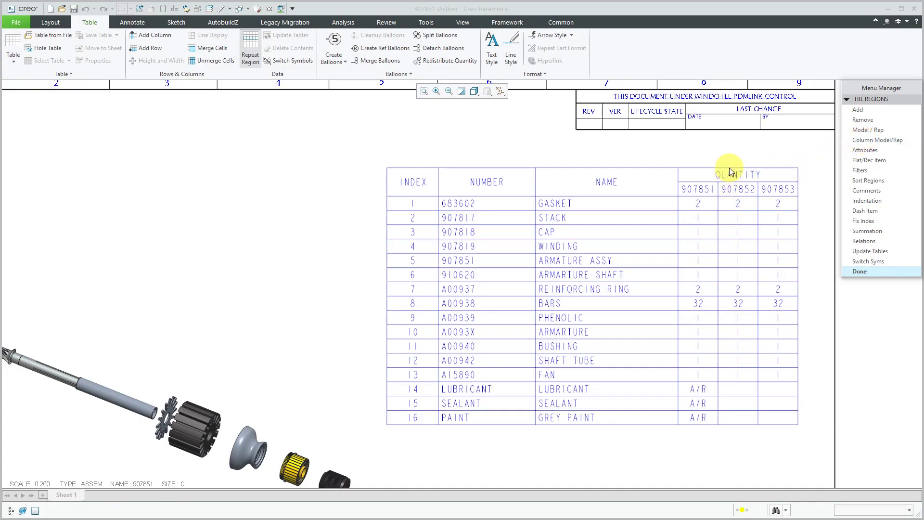
left_click(875, 140)
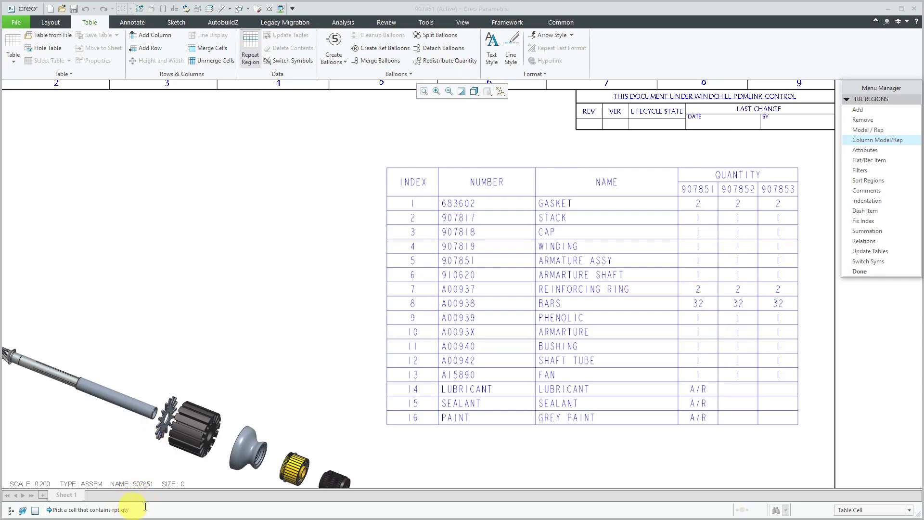
left_click(740, 203)
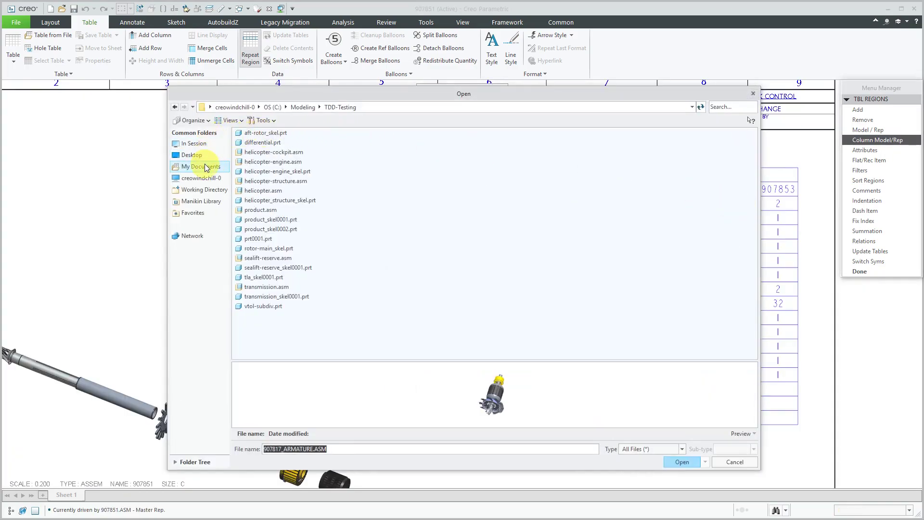
left_click(205, 142)
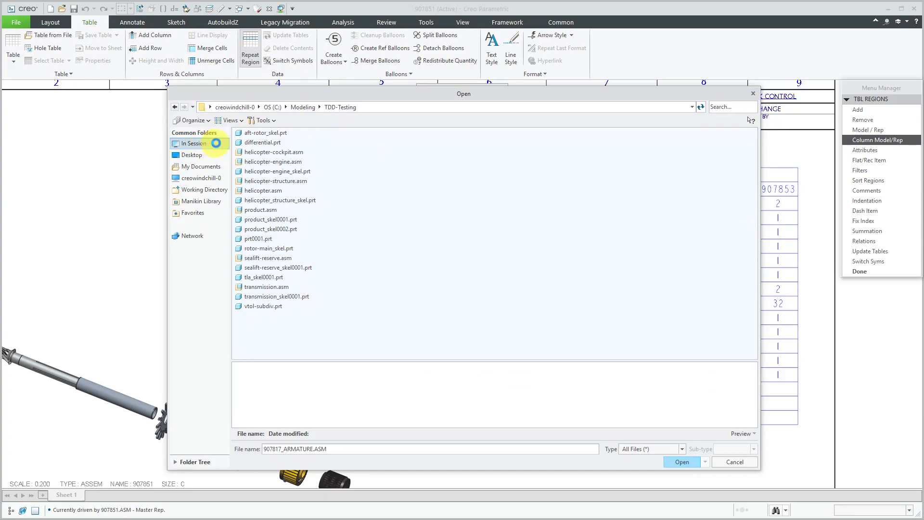
left_click(218, 143)
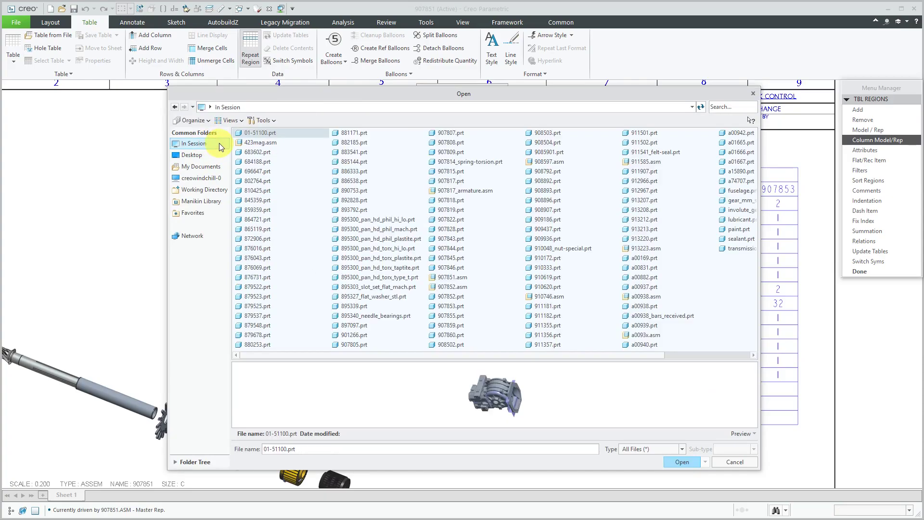
left_click(717, 106)
type("a")
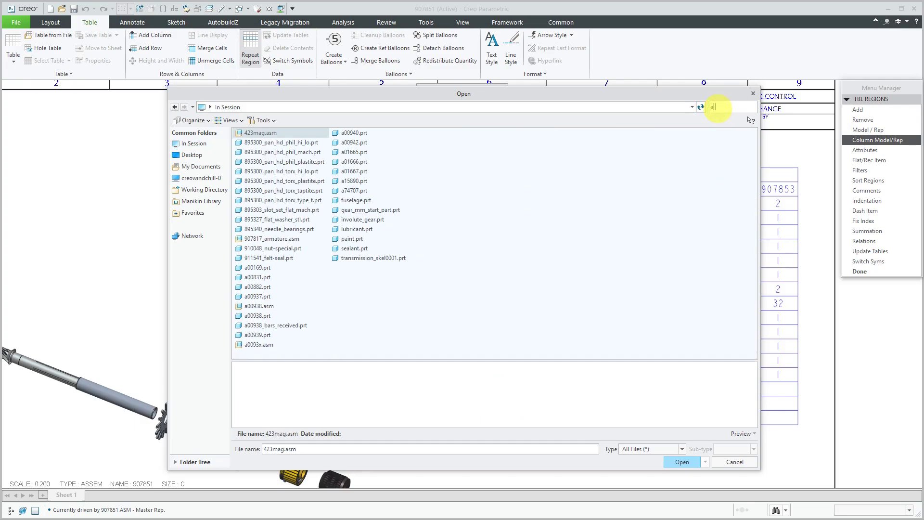
type("rm")
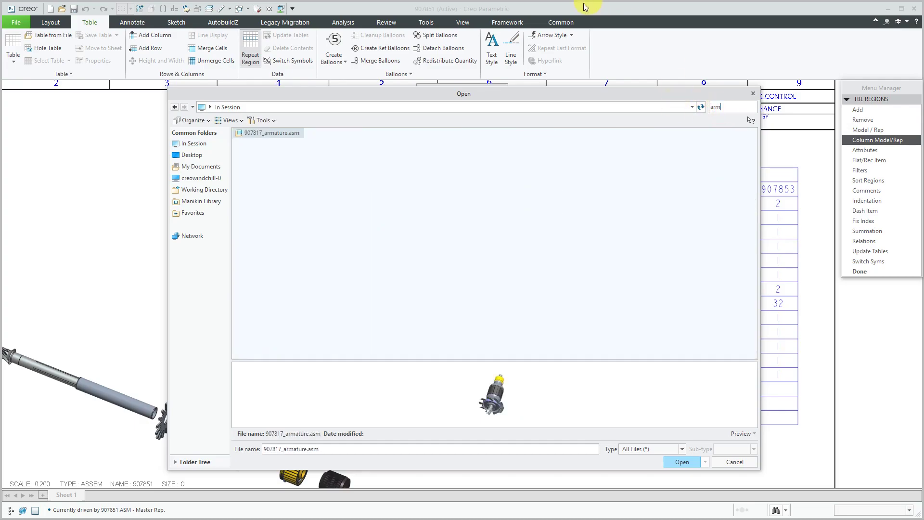
double_click(284, 133)
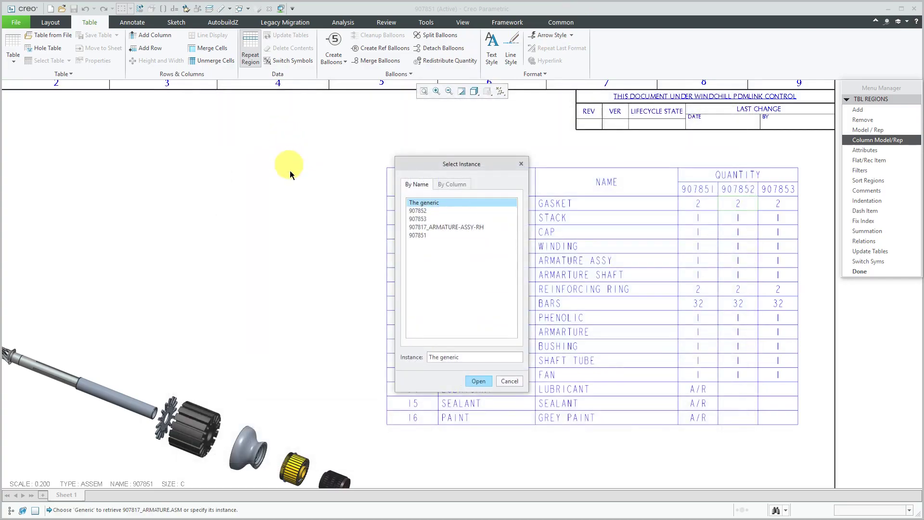
left_click(419, 210)
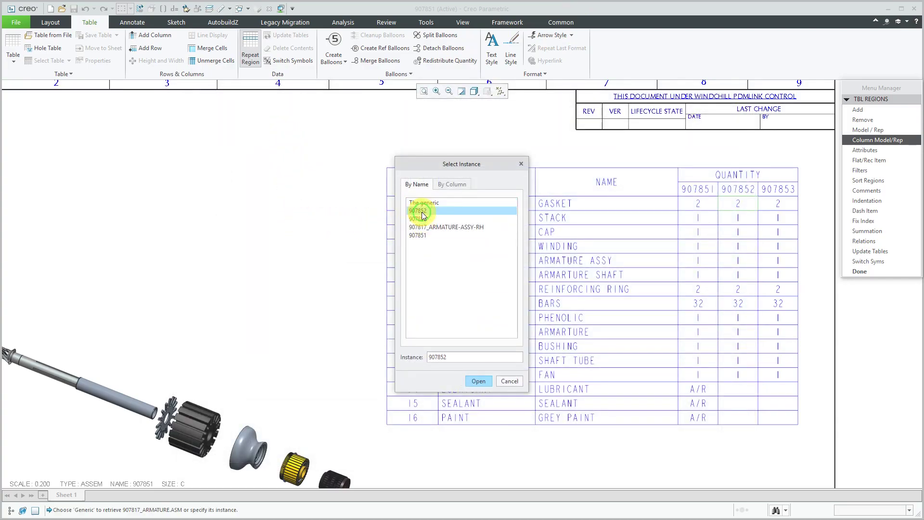
left_click(477, 381)
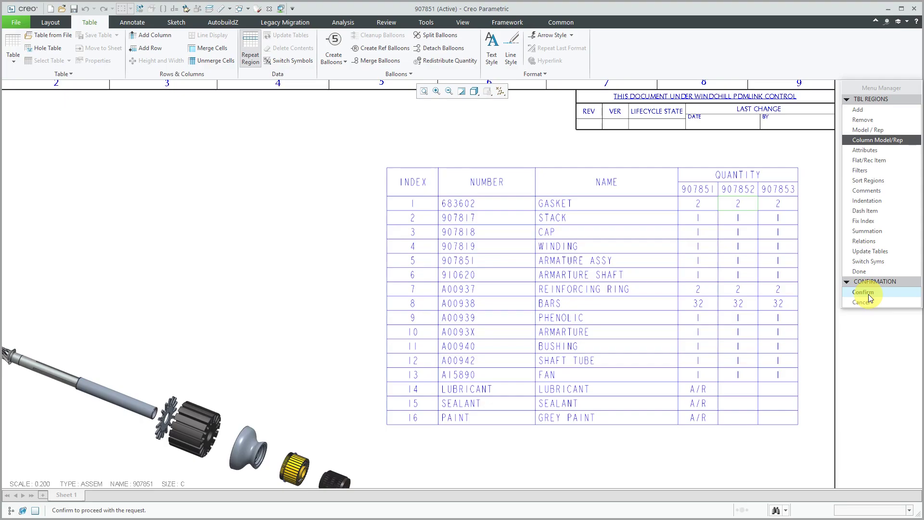
left_click(869, 294)
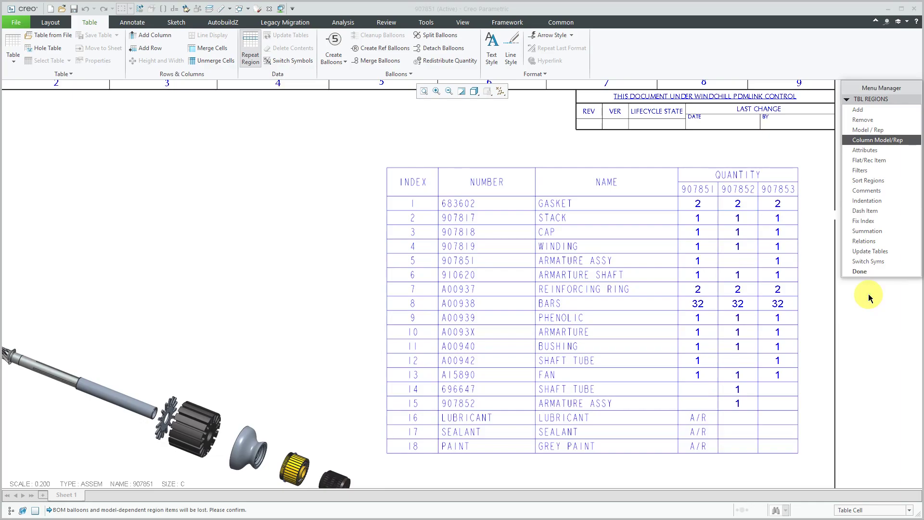
Assign instance 907853 of the in-session 907817_armature.asm as the Column Model/Rep driving the 907853 quantity column
scroll(466, 231, "down", 1)
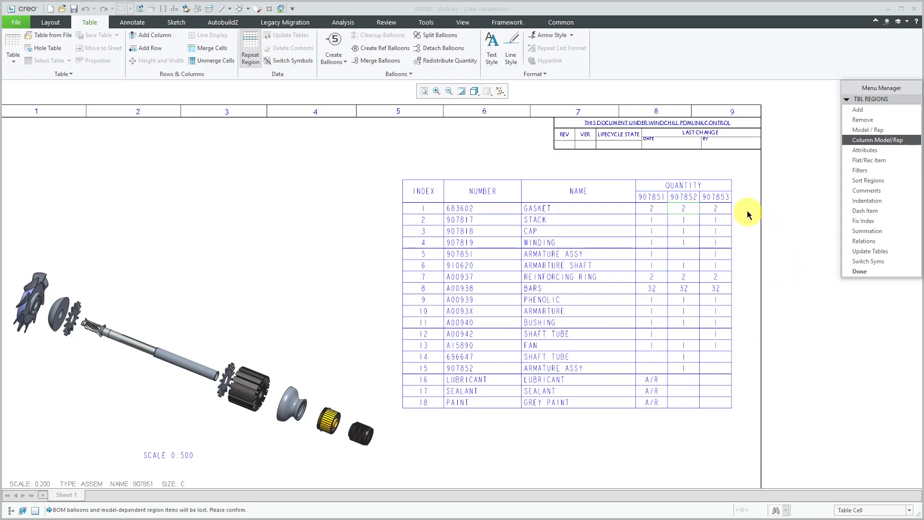
left_click(869, 142)
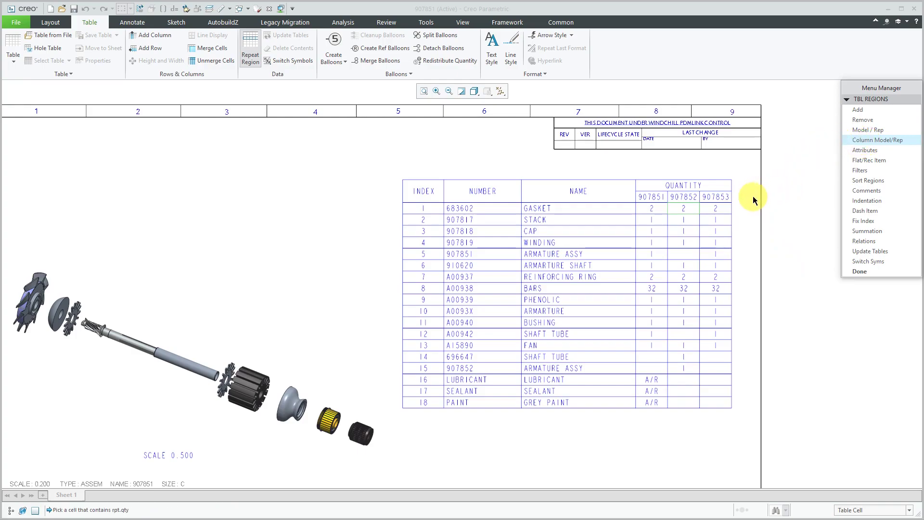
left_click(716, 210)
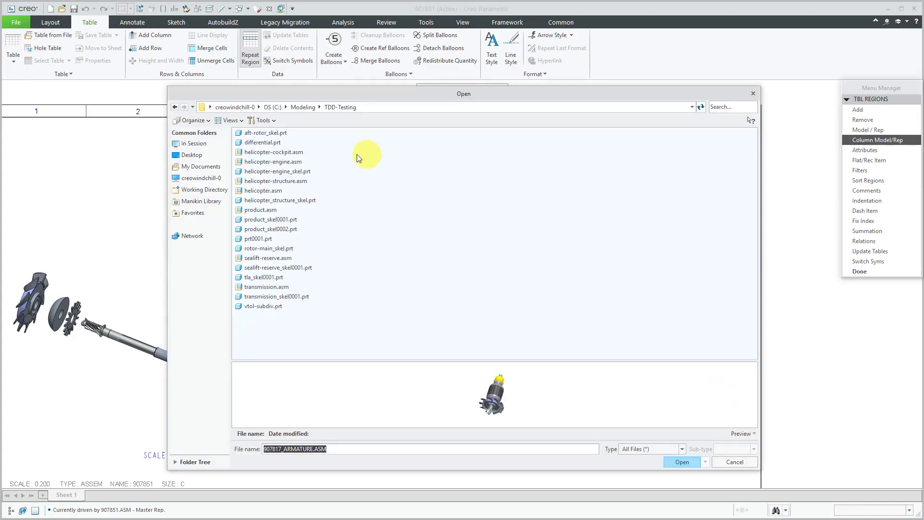
left_click(195, 145)
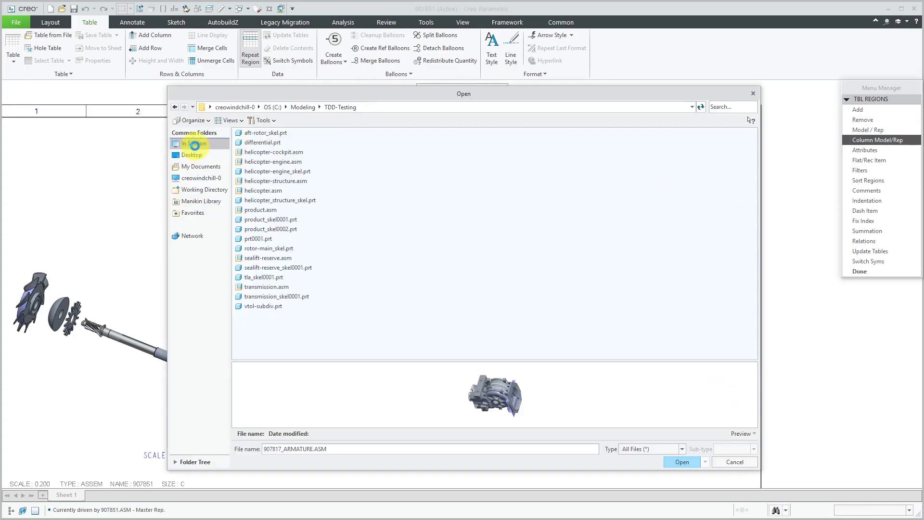
left_click(735, 108)
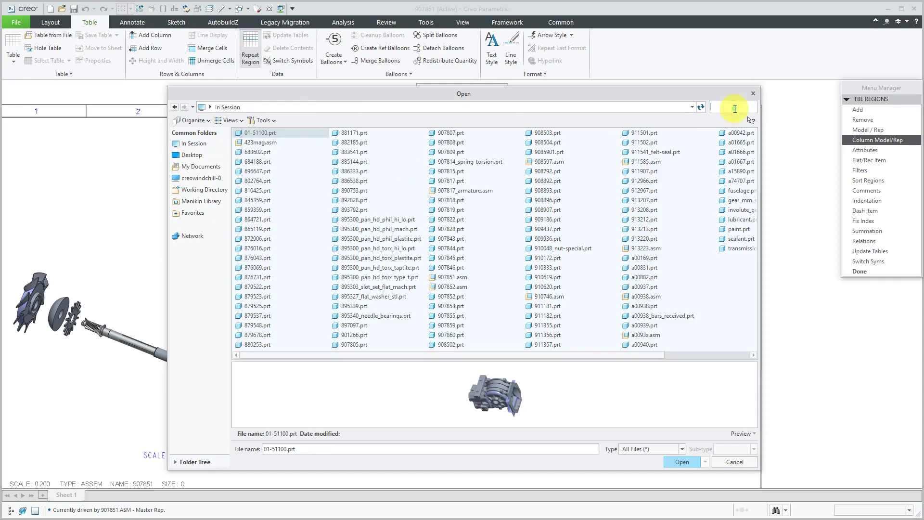
type("a")
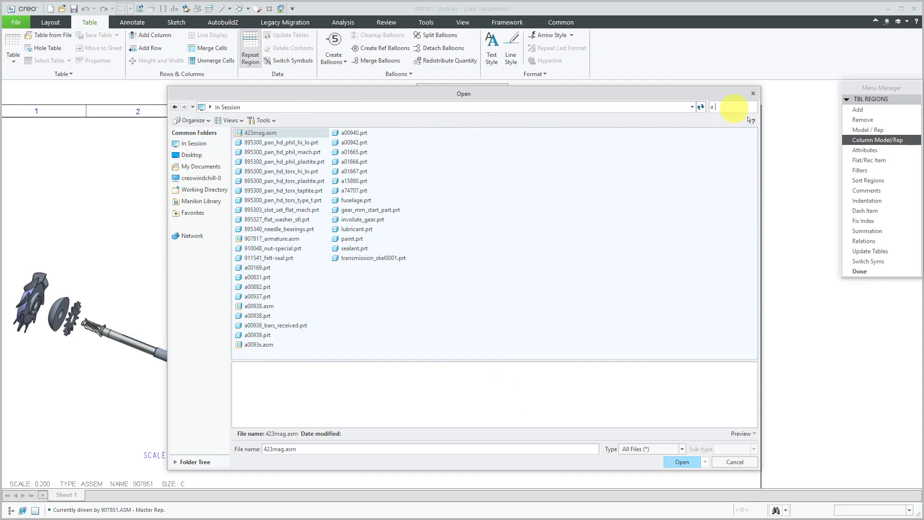
type("rm")
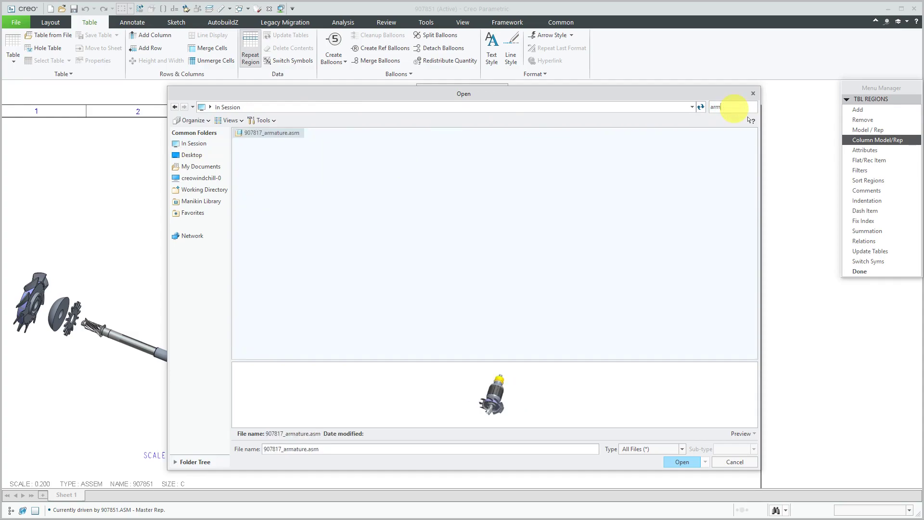
left_click(677, 461)
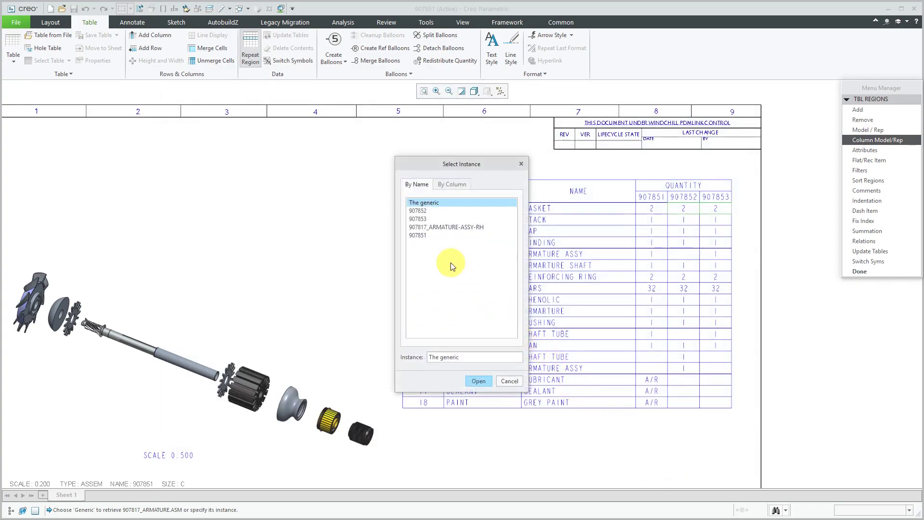
left_click(419, 219)
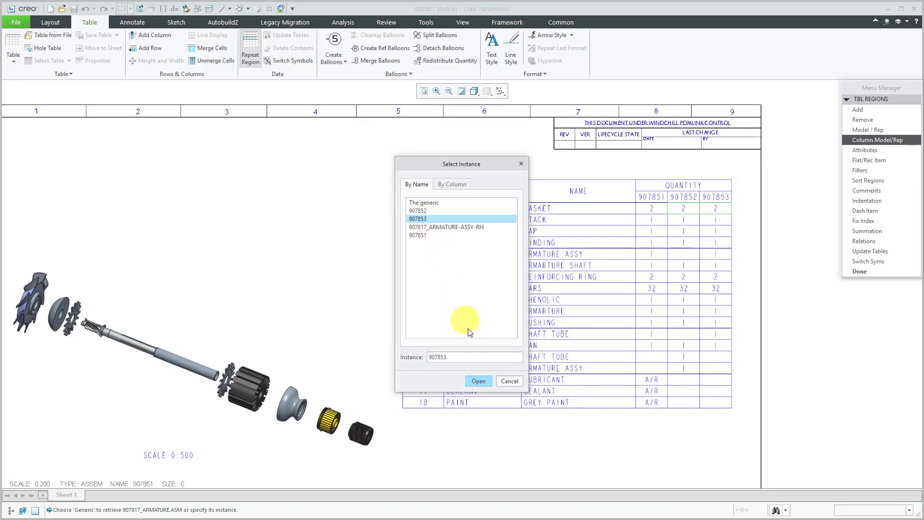
left_click(479, 382)
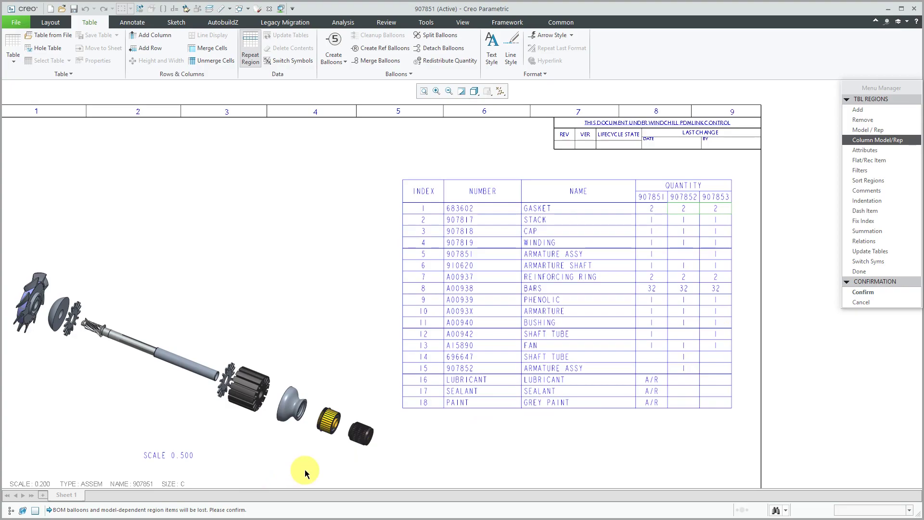
left_click(865, 294)
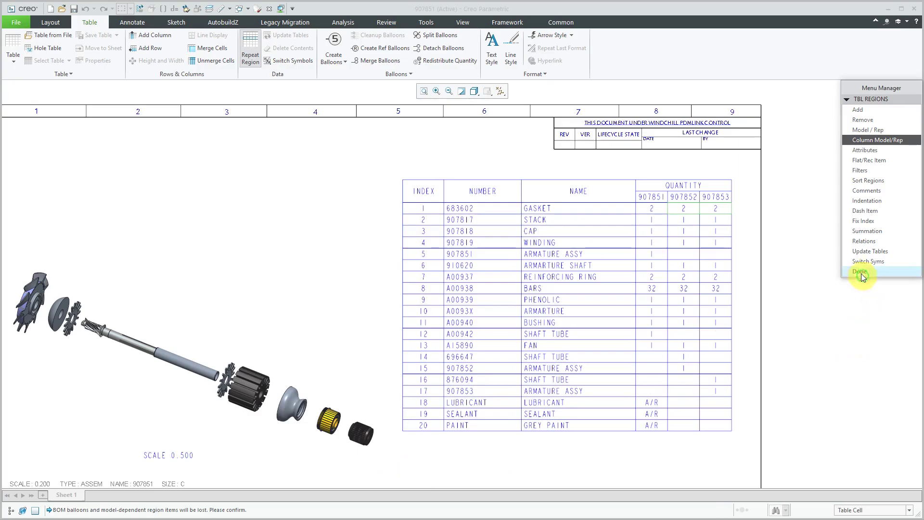
Close the repeat region settings, and assign the user-defined report symbol asm.mbr.QTY to the lower repeat region's 907852 quantity cell
left_click(861, 273)
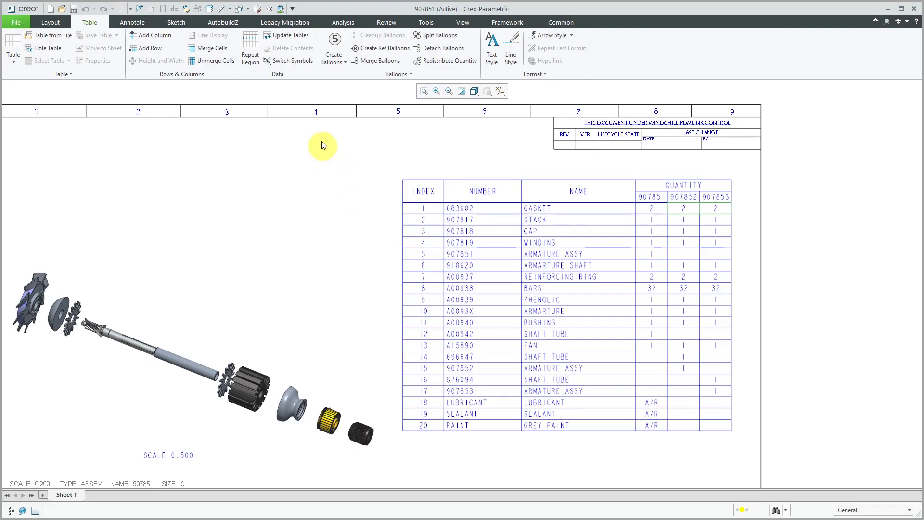
left_click(291, 61)
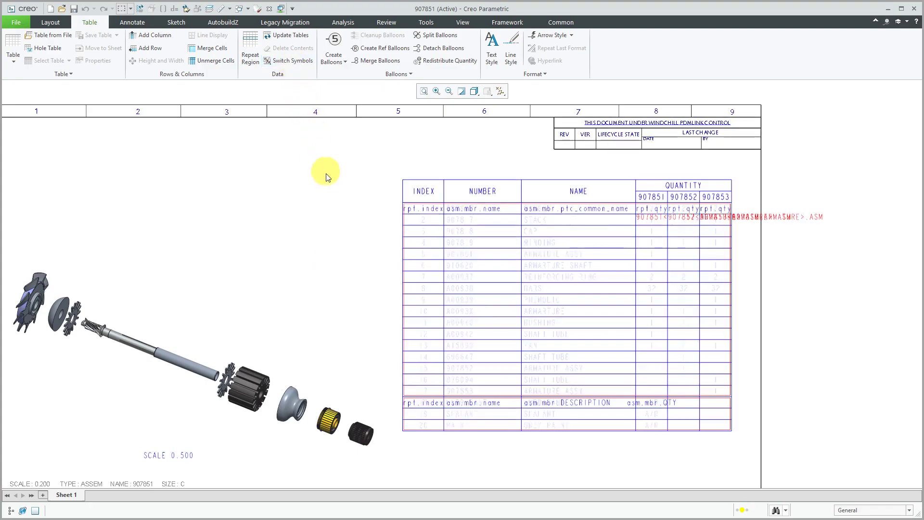
double_click(688, 403)
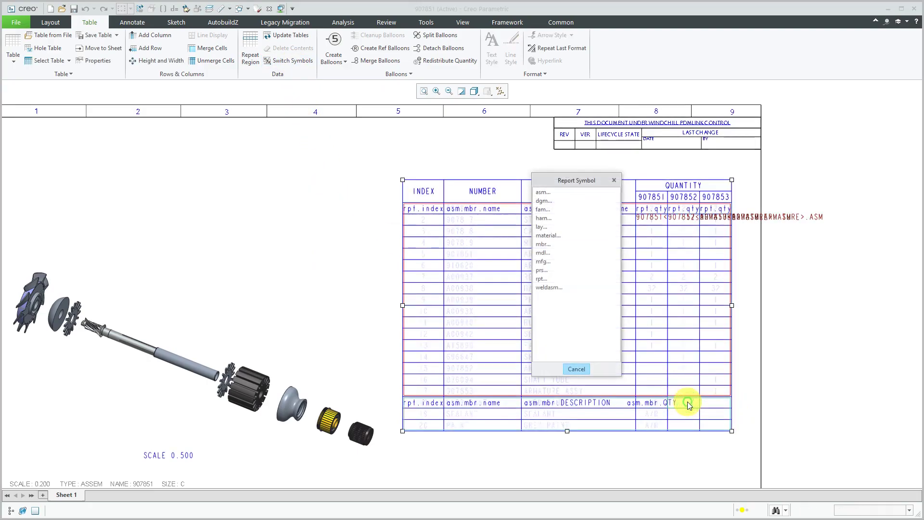
left_click(543, 193)
left_click(544, 199)
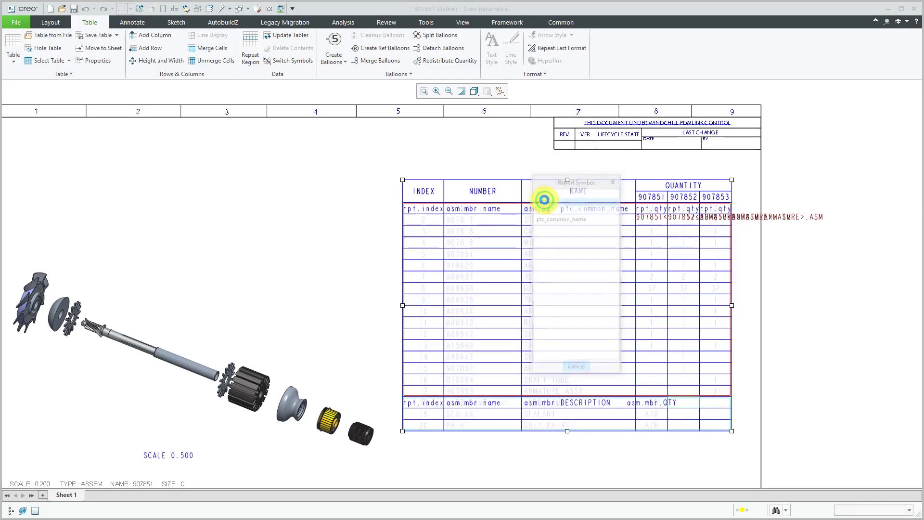
left_click(544, 199)
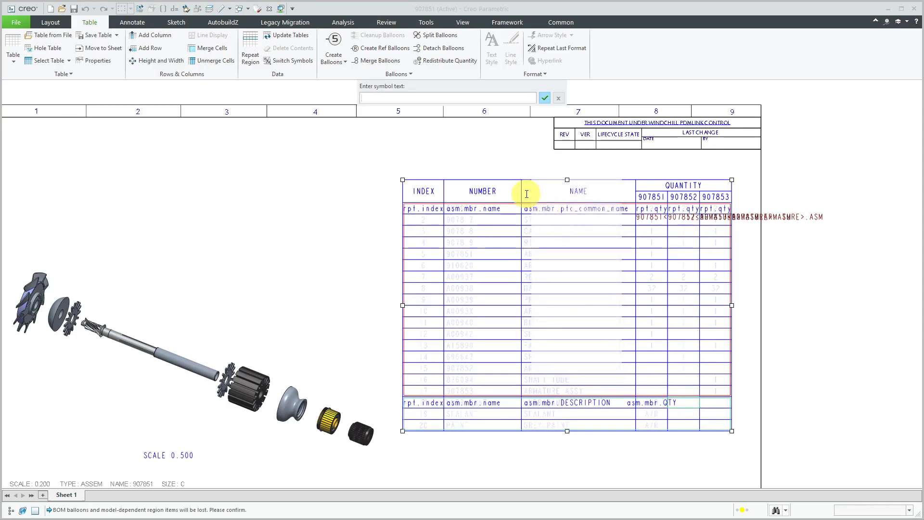
type("QTY")
key("Return")
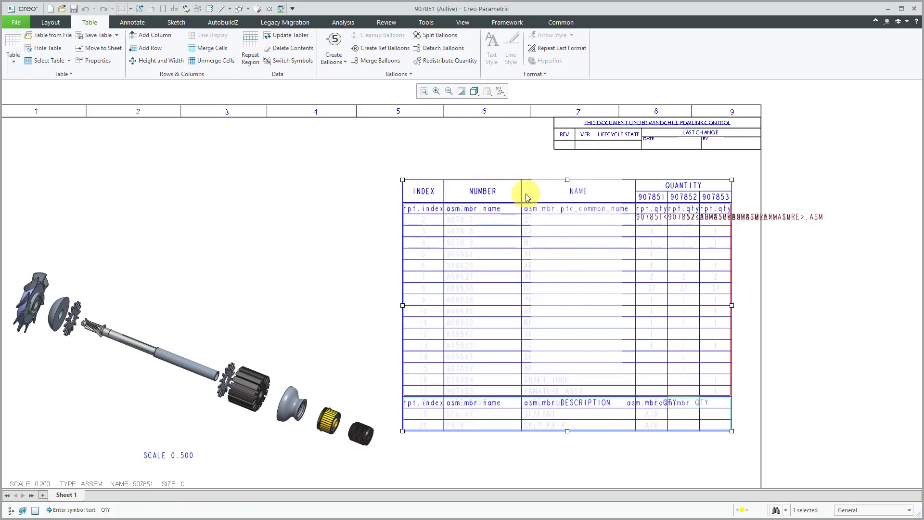
Assign the user-defined symbol asm.mbr.QTY to the lower repeat region's 907853 quantity cell, and switch the table from symbols back to values
double_click(721, 408)
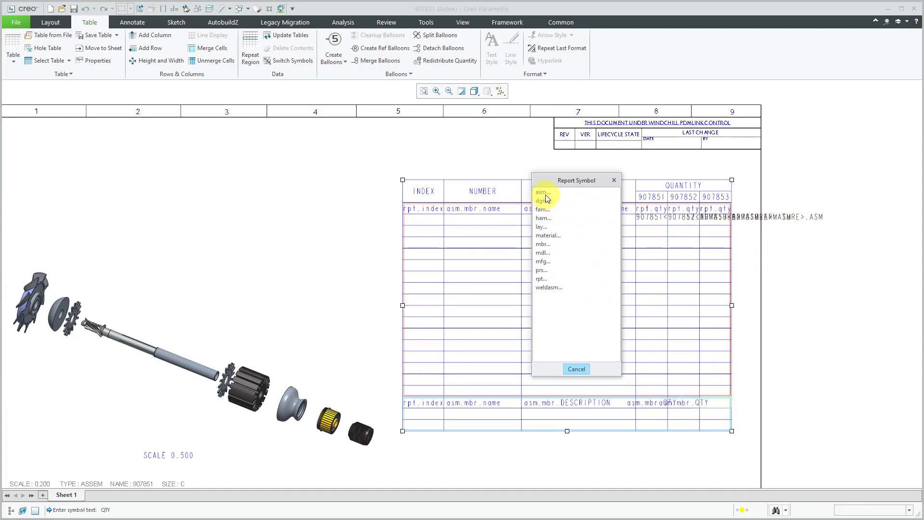
left_click(545, 194)
left_click(551, 208)
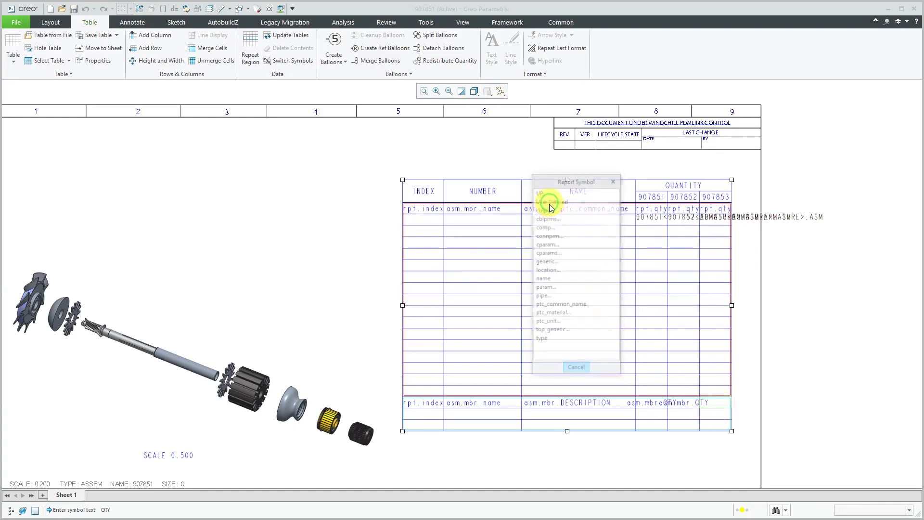
left_click(548, 202)
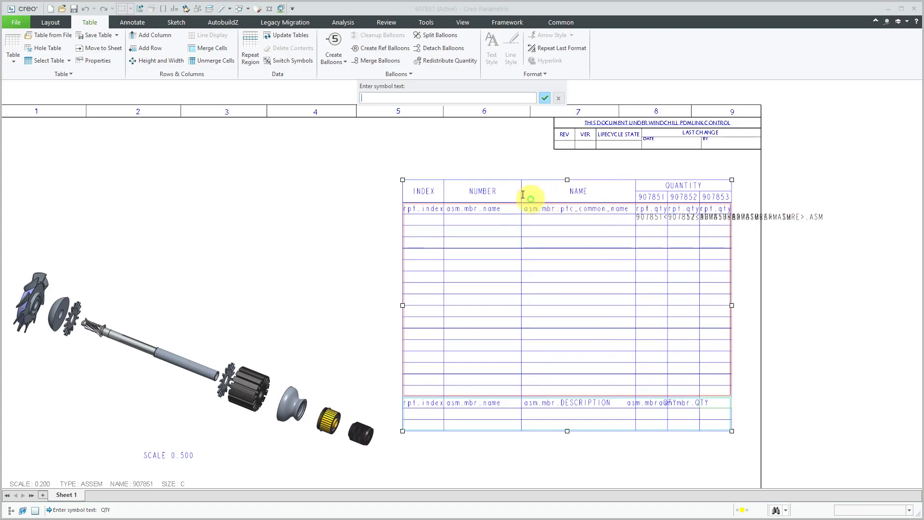
type("QTY")
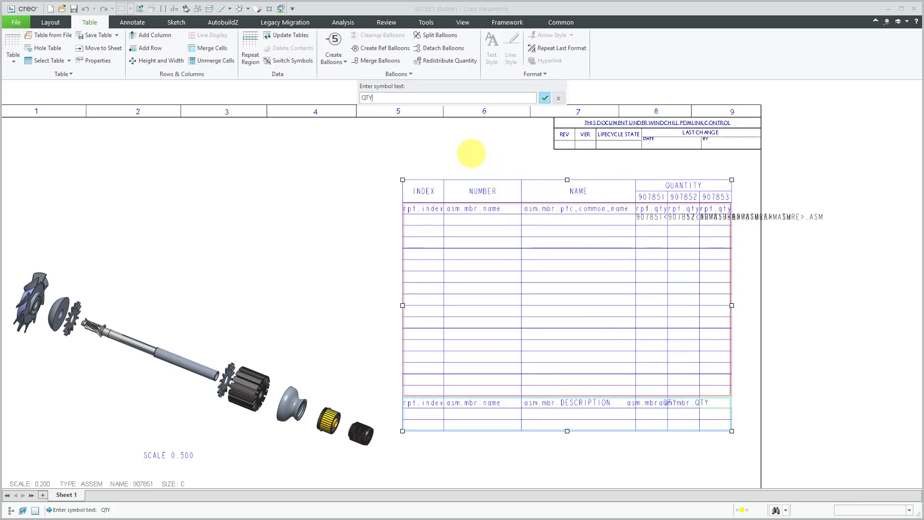
key("Return")
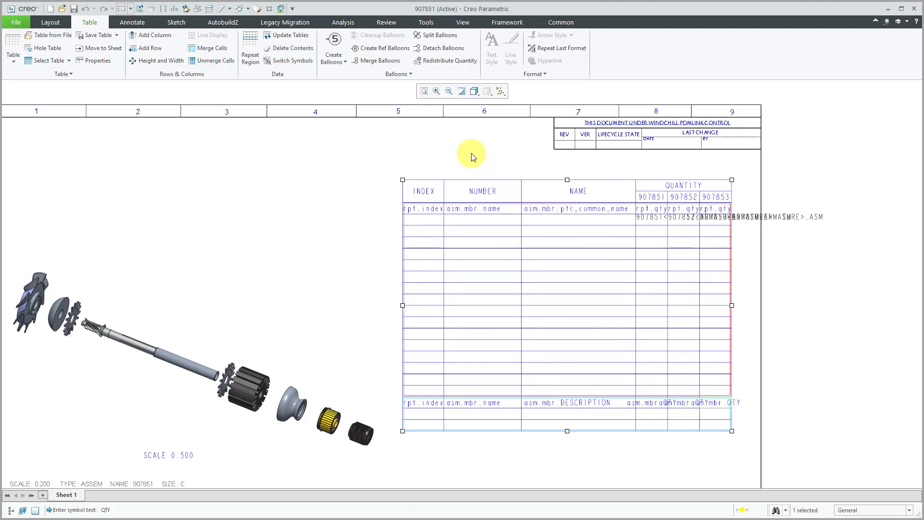
left_click(291, 61)
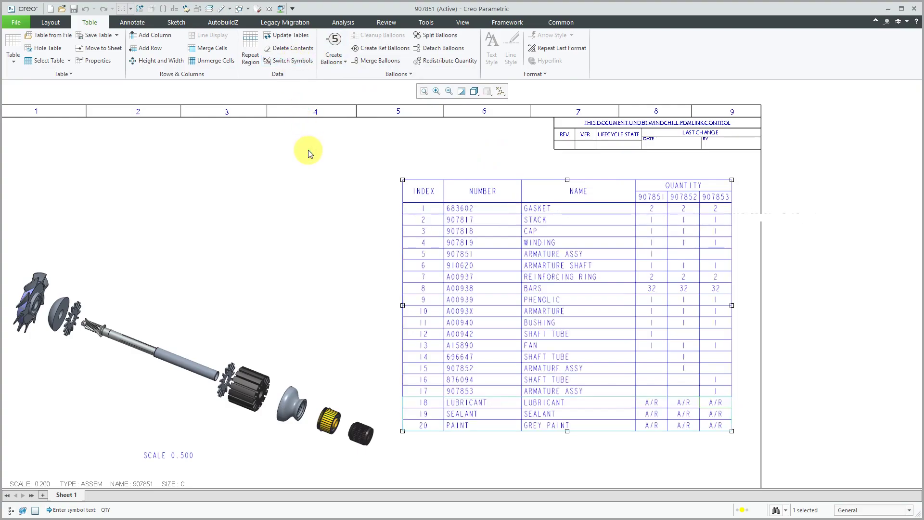
left_click(326, 177)
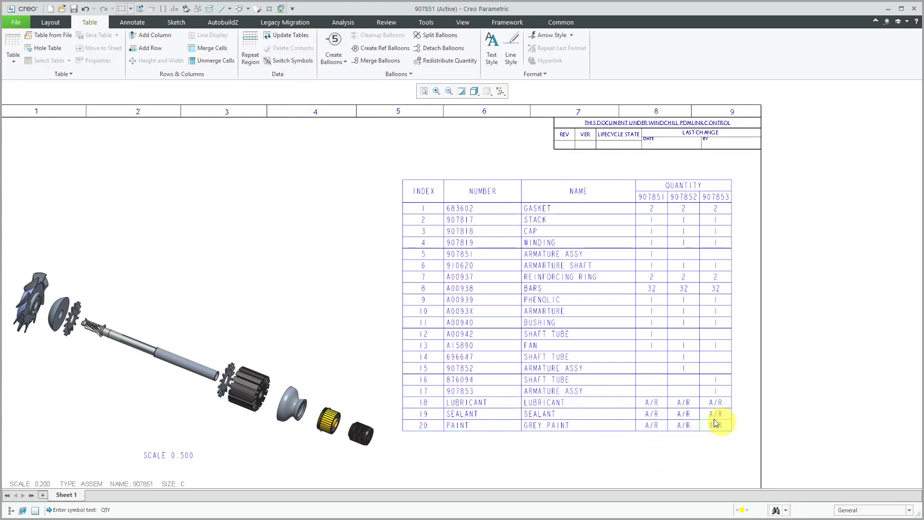